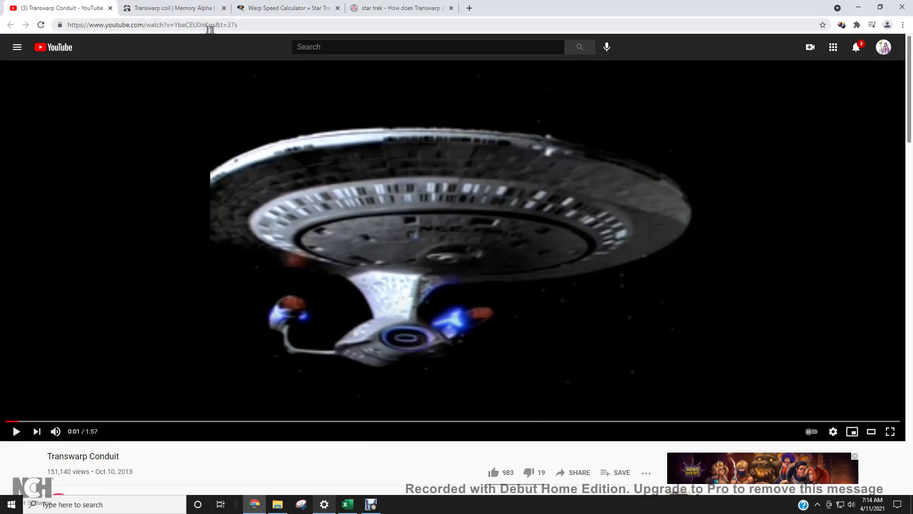
Mute the Transwarp Conduit video, play its opening seconds and pause it at about 0:05
{"action": "left_click", "coordinate": [55, 431]}
{"action": "left_click", "coordinate": [16, 431]}
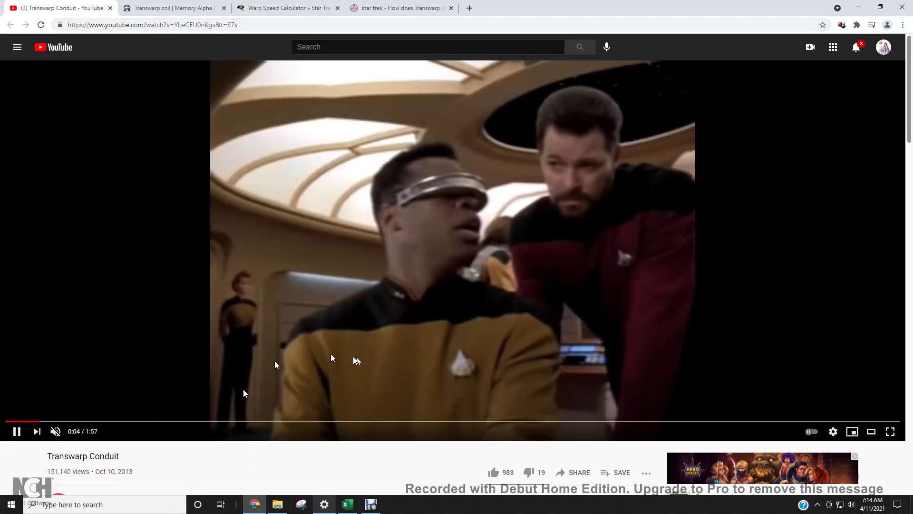
{"action": "left_click", "coordinate": [16, 431]}
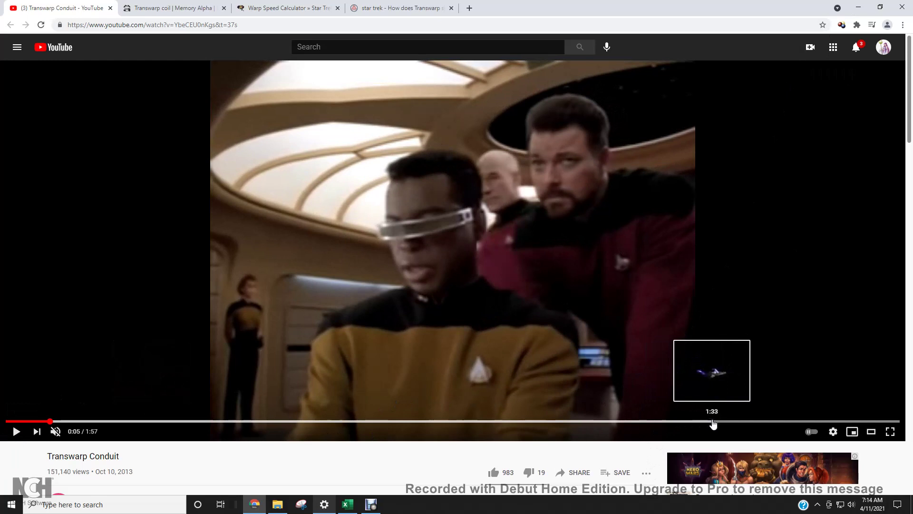
Jump to 1:33 in the video, play the passage and pause it at about 1:45
{"action": "left_click", "coordinate": [713, 422]}
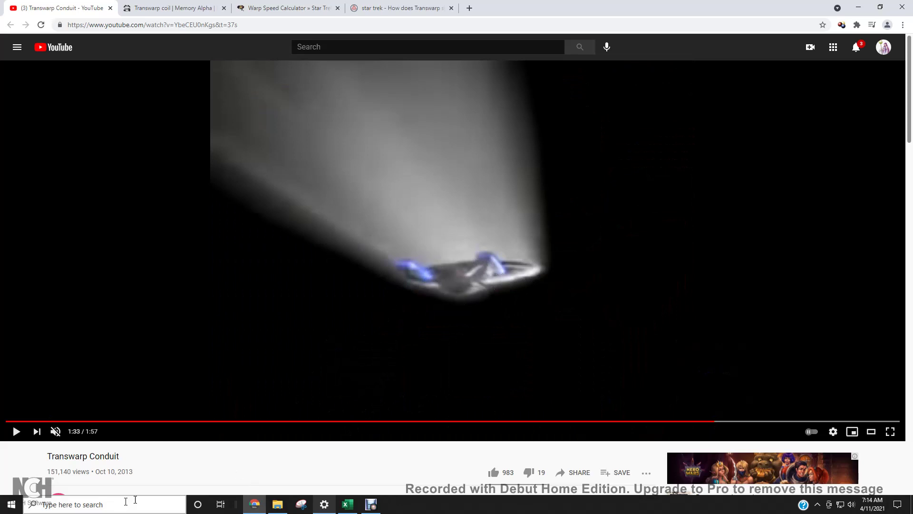
{"action": "mouse_move", "coordinate": [56, 433]}
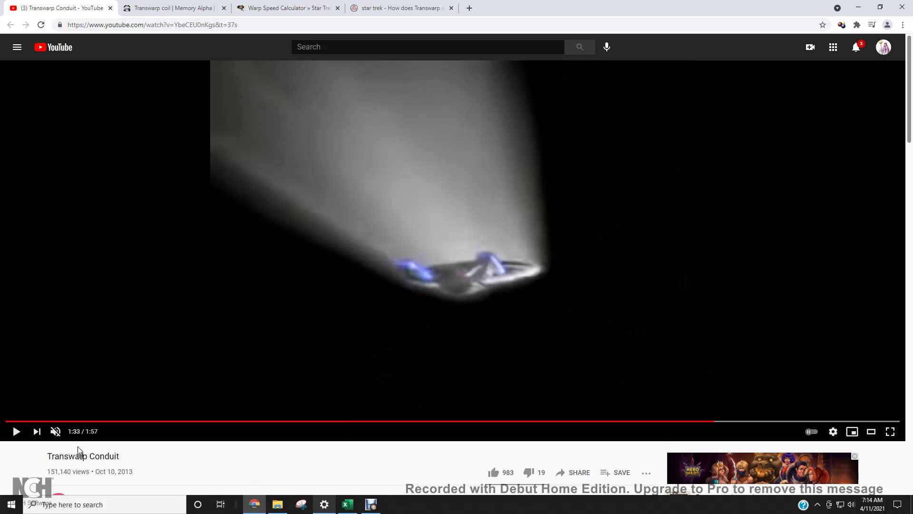
{"action": "left_click", "coordinate": [16, 432]}
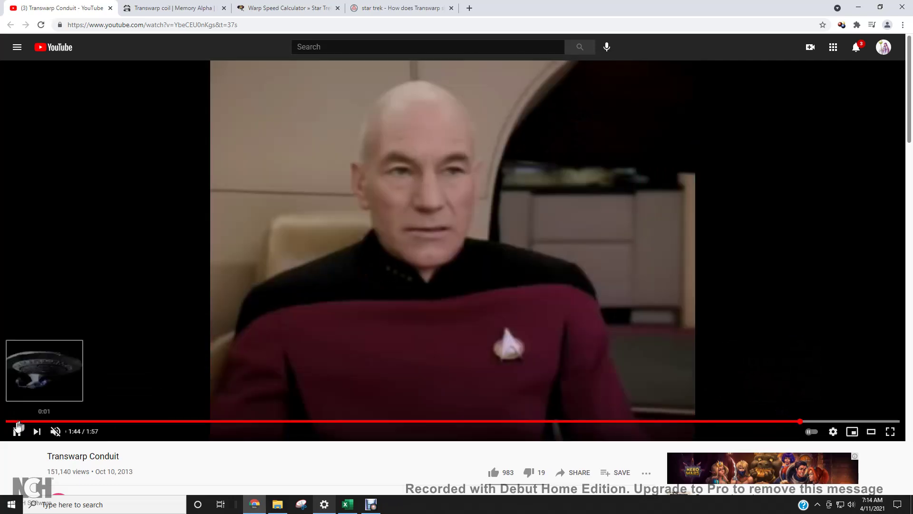
{"action": "left_click", "coordinate": [17, 430]}
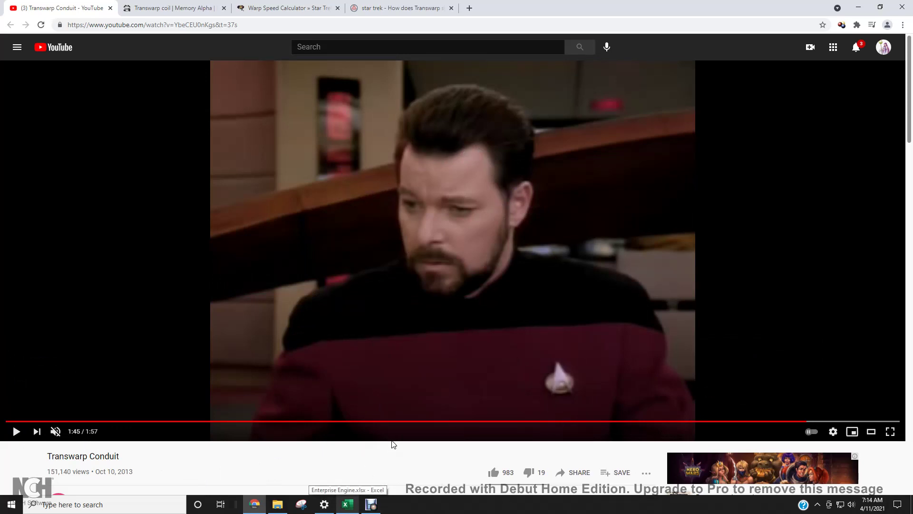
Switch to the Enterprise Engine.xlsx workbook in Excel and examine the Borg's transwarp conduit figures, the speed formulas and the ship comparisons
{"action": "left_click", "coordinate": [351, 507]}
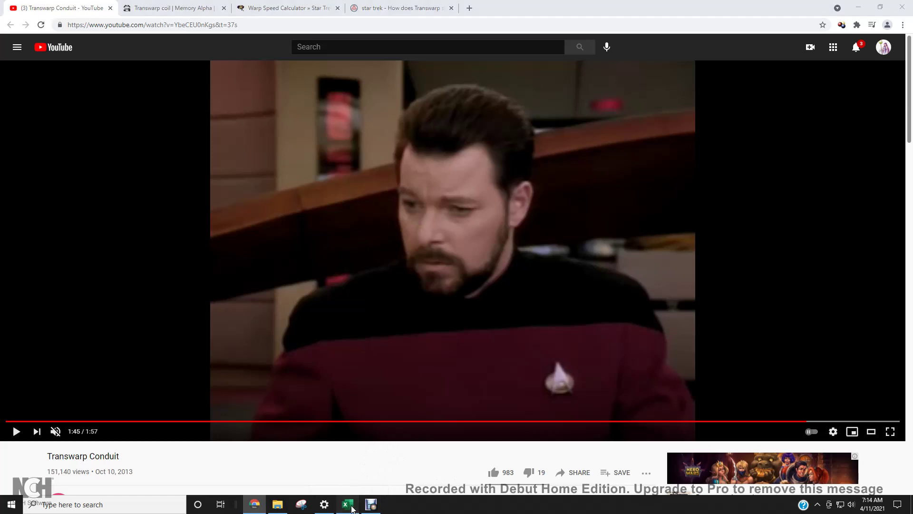
{"action": "left_click", "coordinate": [560, 378]}
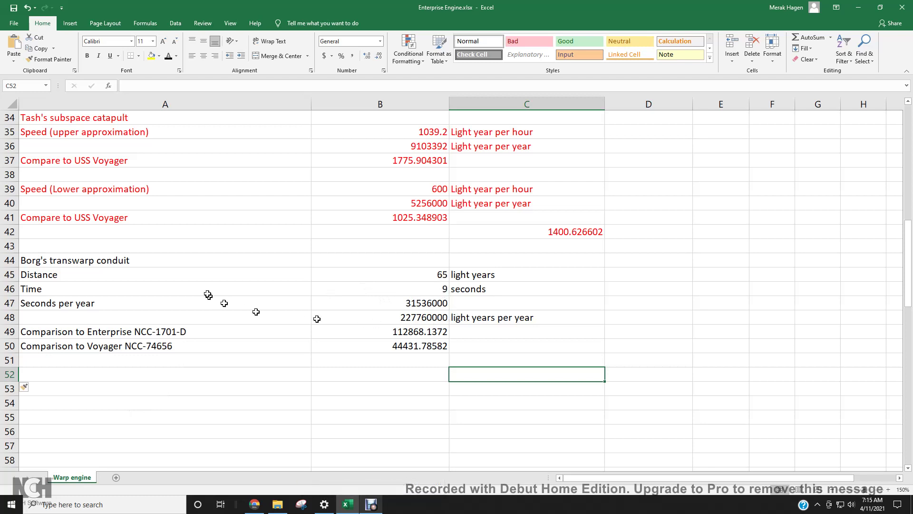
{"action": "left_click", "coordinate": [423, 307]}
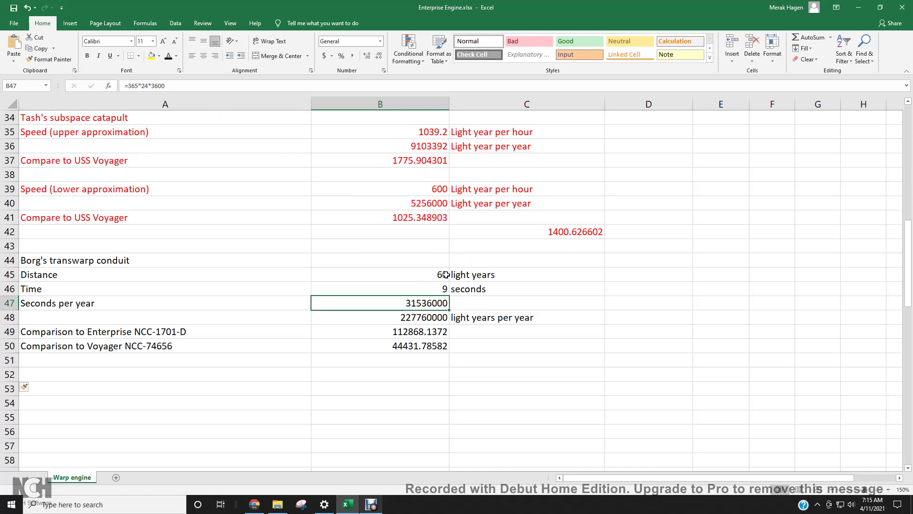
{"action": "left_click", "coordinate": [430, 315]}
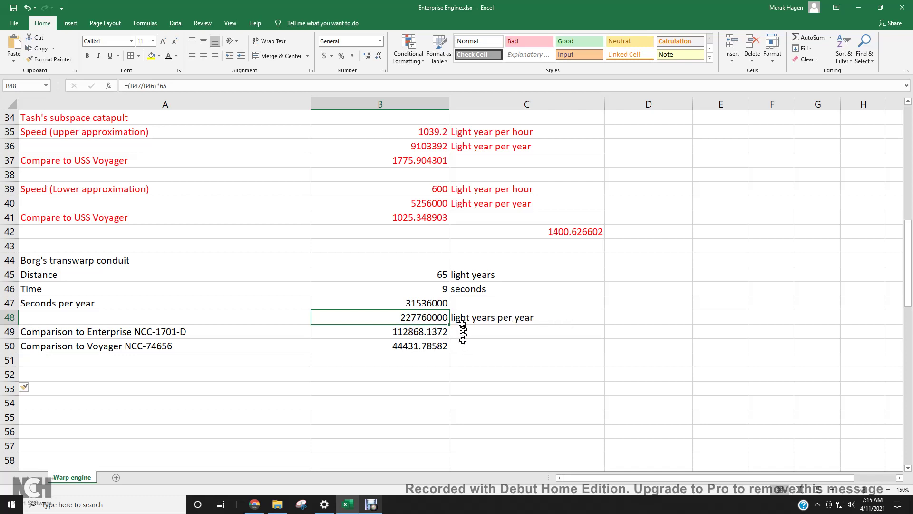
{"action": "key", "text": "Down"}
{"action": "left_click", "coordinate": [402, 359]}
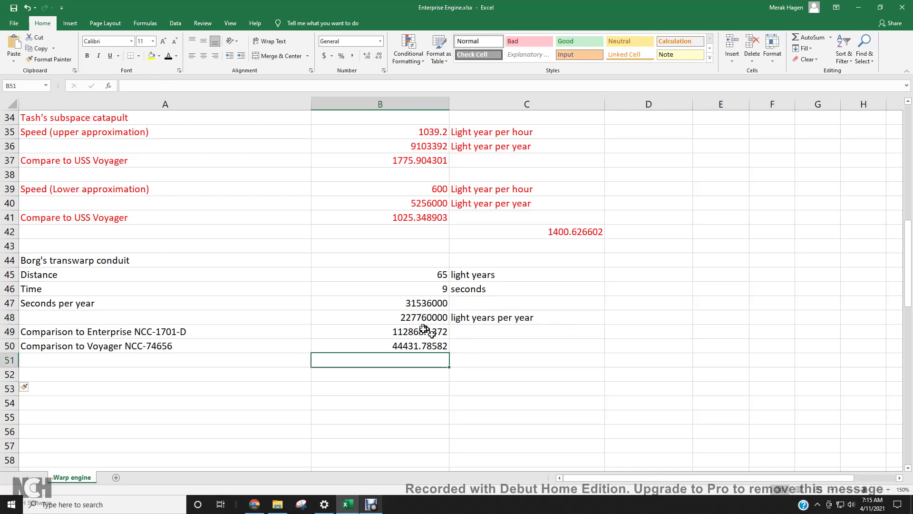
{"action": "left_click", "coordinate": [425, 331]}
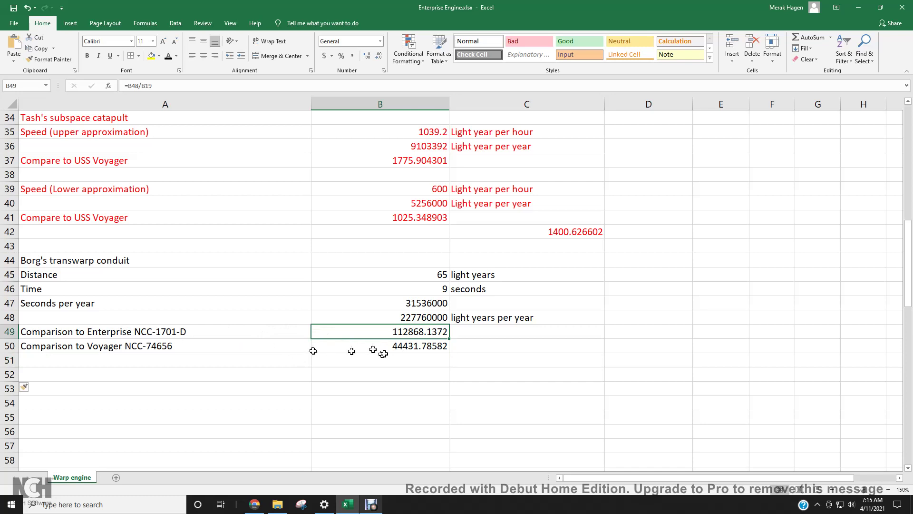
{"action": "scroll", "coordinate": [430, 332], "scroll_direction": "up", "scroll_amount": 1}
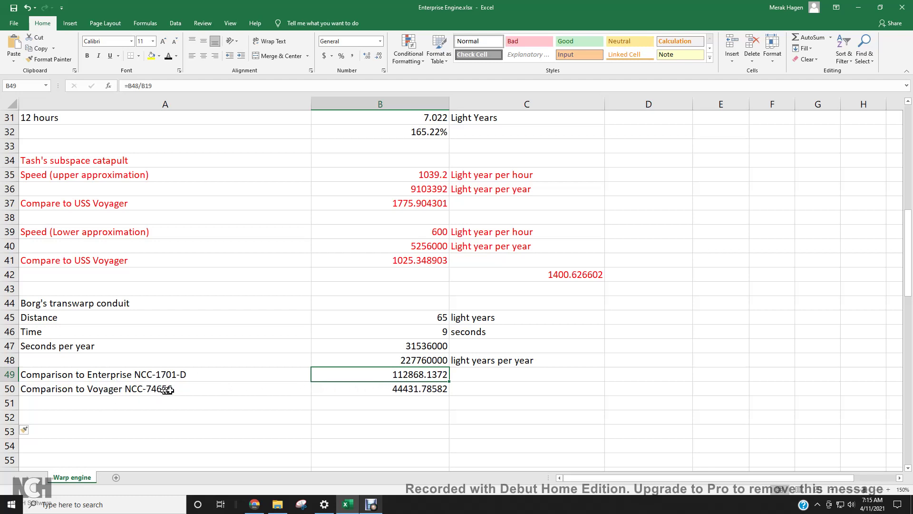
{"action": "left_click", "coordinate": [214, 391]}
Examine the Warp 9.6 speed of the USS Enterprise NCC-1701-D in B19 and the alternative figure in D19
{"action": "scroll", "coordinate": [426, 381], "scroll_direction": "up", "scroll_amount": 1}
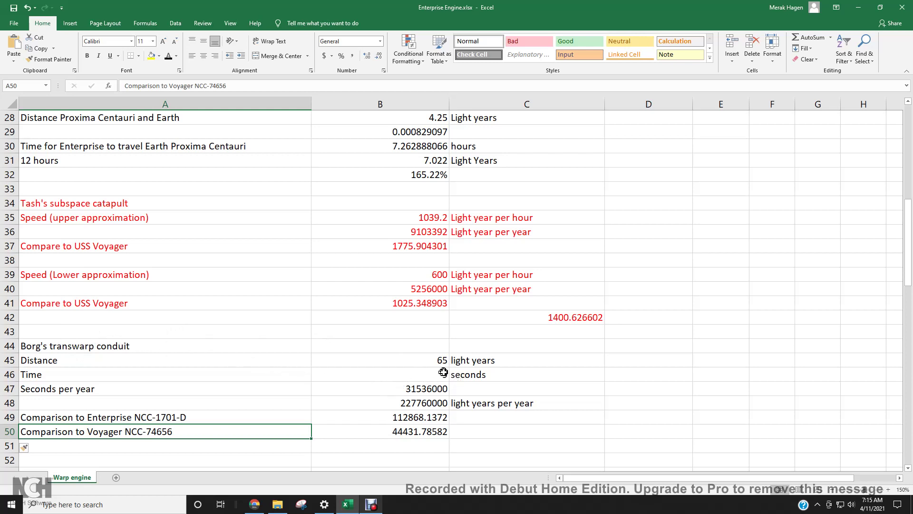
{"action": "scroll", "coordinate": [443, 372], "scroll_direction": "up", "scroll_amount": 5}
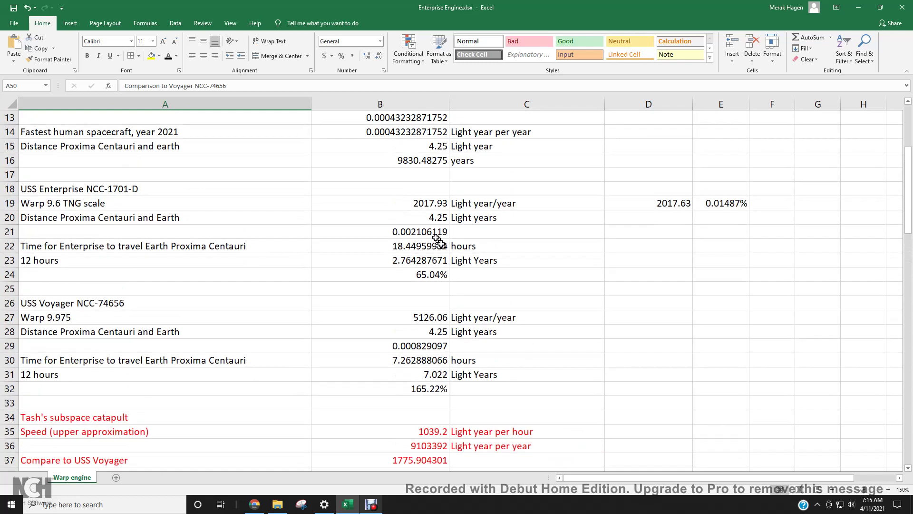
{"action": "left_click", "coordinate": [419, 205]}
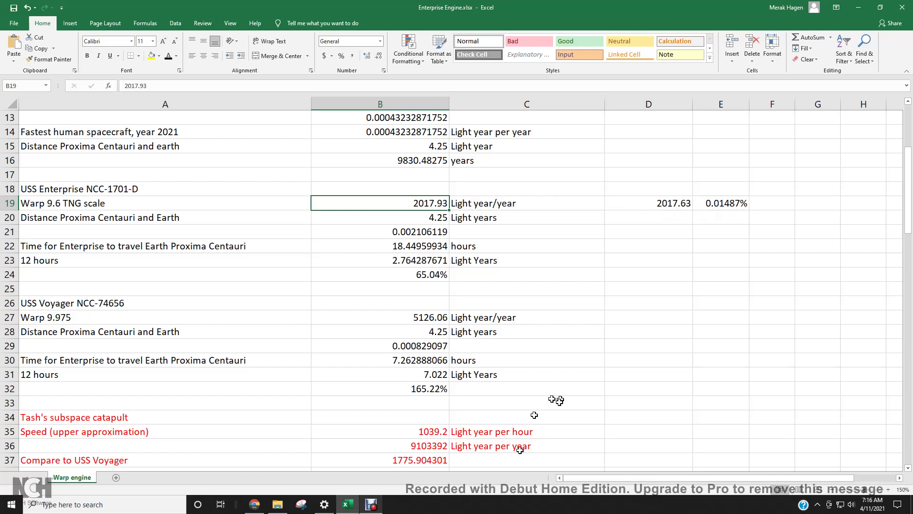
{"action": "left_click", "coordinate": [675, 203]}
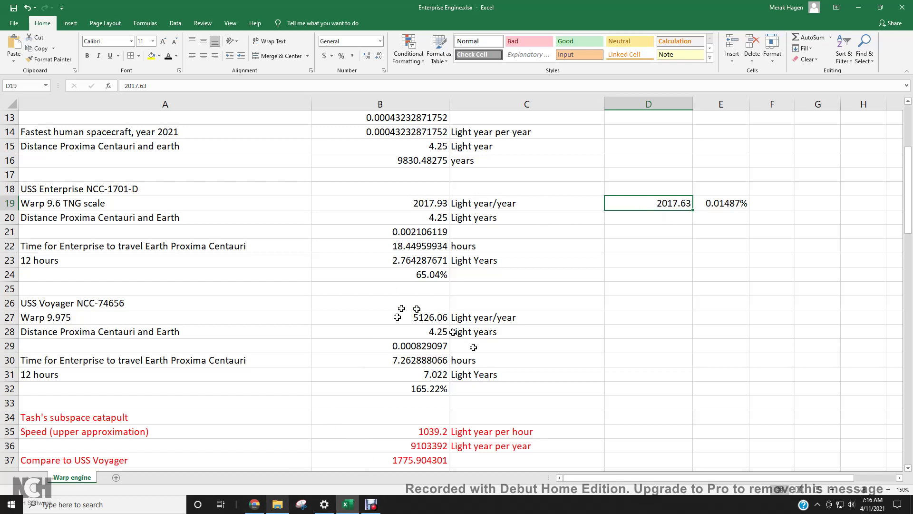
Check the warp factor 9.6 speed on the Warp Speed Calculator page in Chrome, then compare it with cell B19 in Excel
{"action": "left_click", "coordinate": [255, 505]}
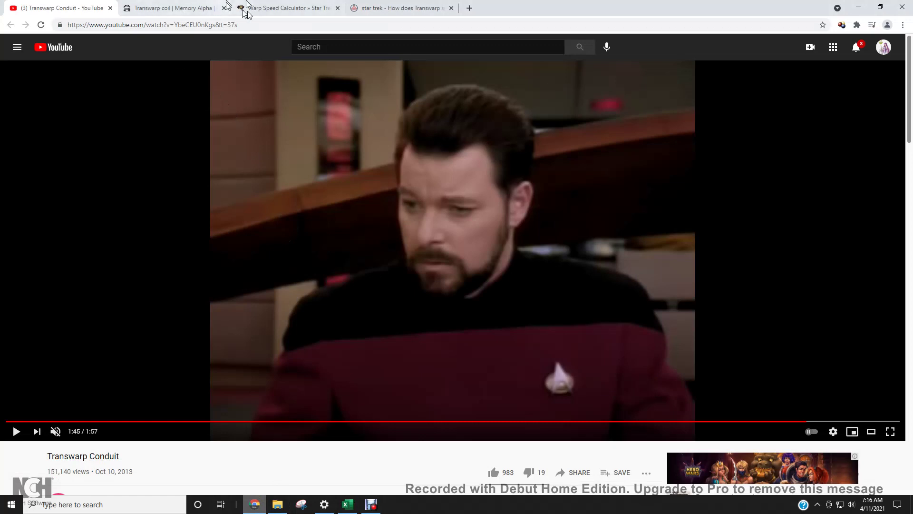
{"action": "left_click", "coordinate": [276, 12]}
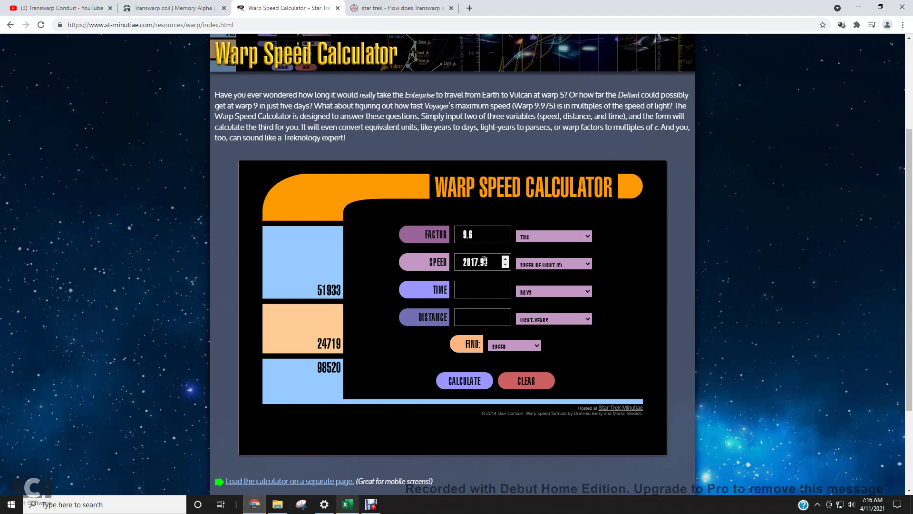
{"action": "left_click", "coordinate": [349, 504]}
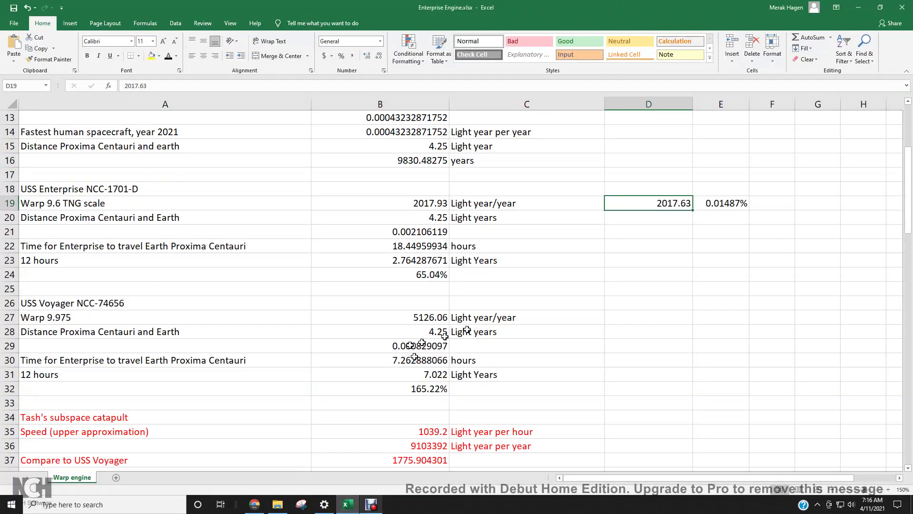
{"action": "left_click", "coordinate": [446, 204]}
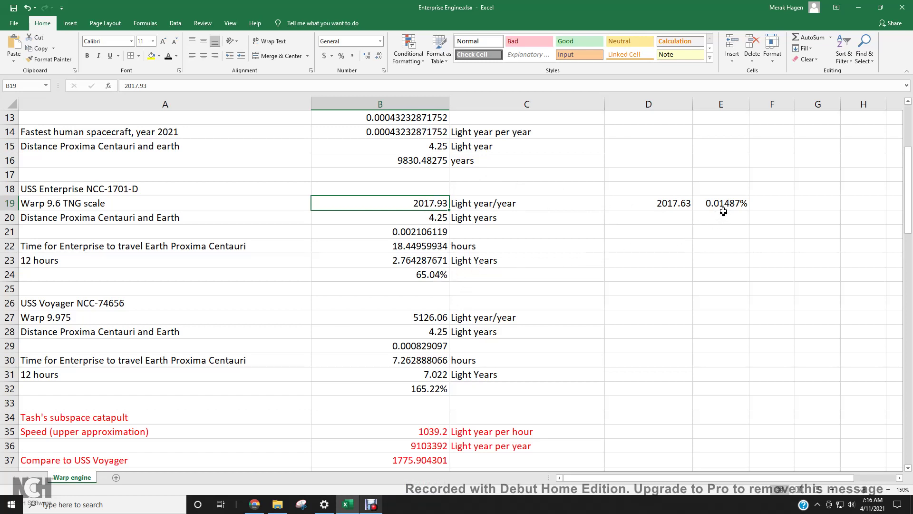
Review the sheet's spacecraft, Enterprise, Voyager, subspace catapult and transwarp conduit sections
{"action": "scroll", "coordinate": [479, 241], "scroll_direction": "down", "scroll_amount": 2}
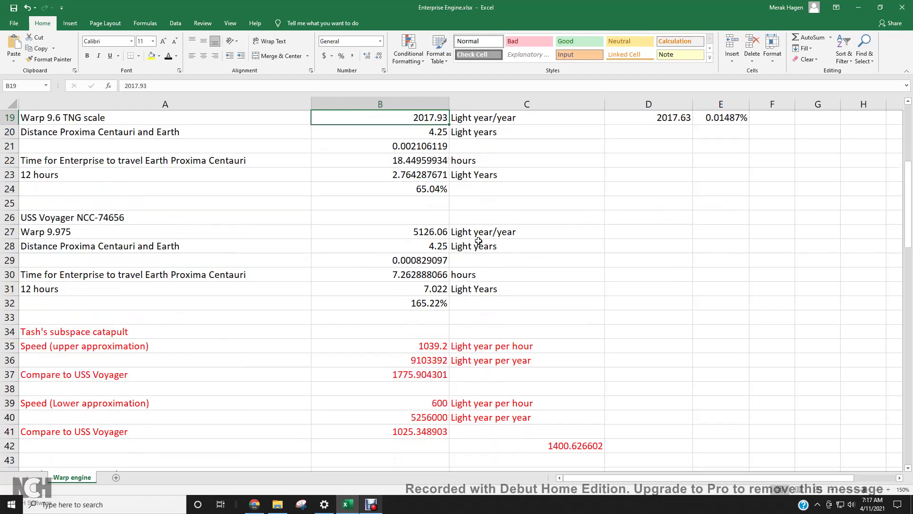
{"action": "scroll", "coordinate": [478, 241], "scroll_direction": "down", "scroll_amount": 1}
{"action": "scroll", "coordinate": [478, 241], "scroll_direction": "up", "scroll_amount": 1}
{"action": "scroll", "coordinate": [478, 241], "scroll_direction": "down", "scroll_amount": 1}
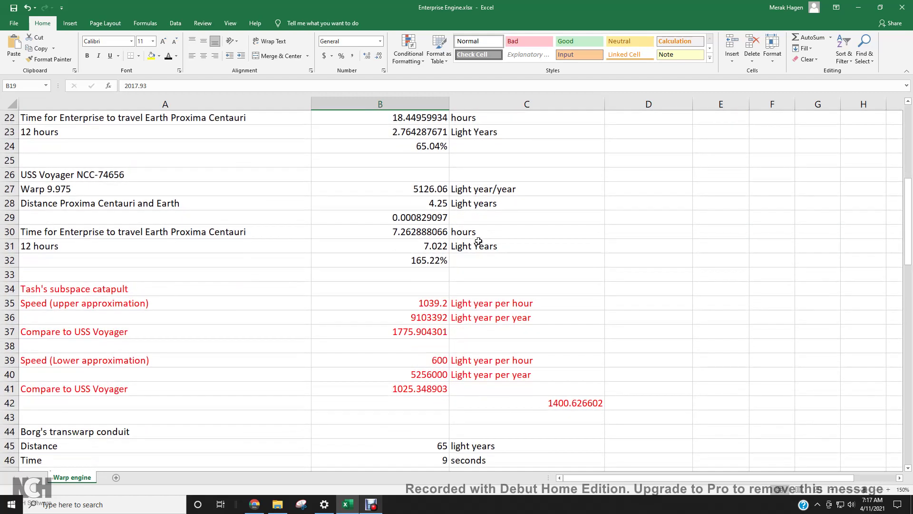
{"action": "scroll", "coordinate": [478, 241], "scroll_direction": "down", "scroll_amount": 2}
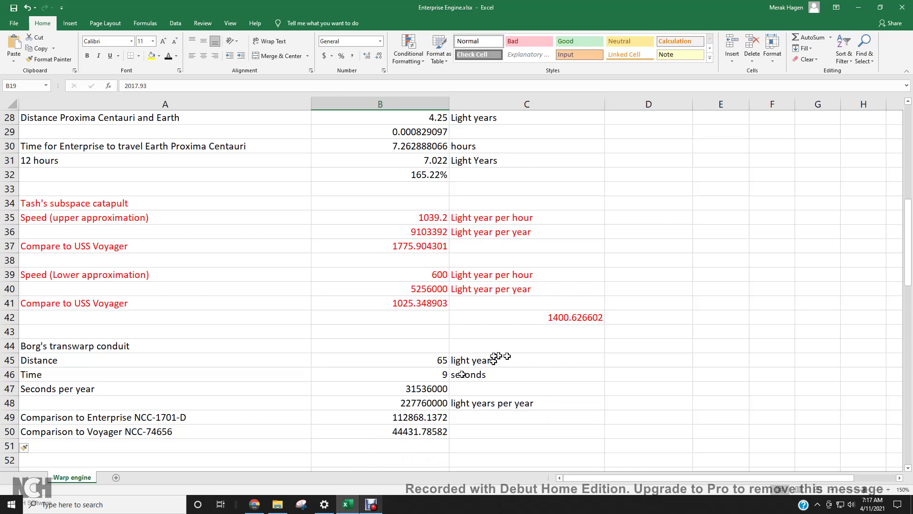
{"action": "scroll", "coordinate": [499, 357], "scroll_direction": "up", "scroll_amount": 8}
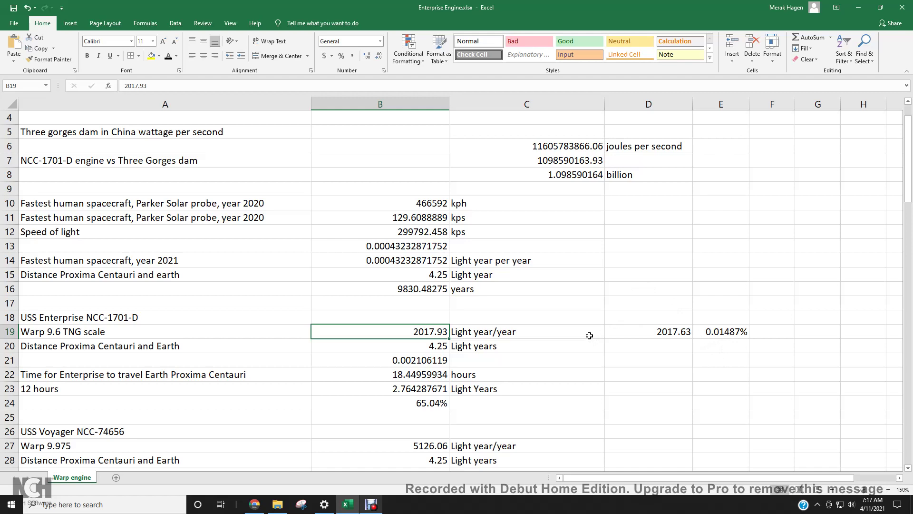
{"action": "scroll", "coordinate": [589, 335], "scroll_direction": "down", "scroll_amount": 8}
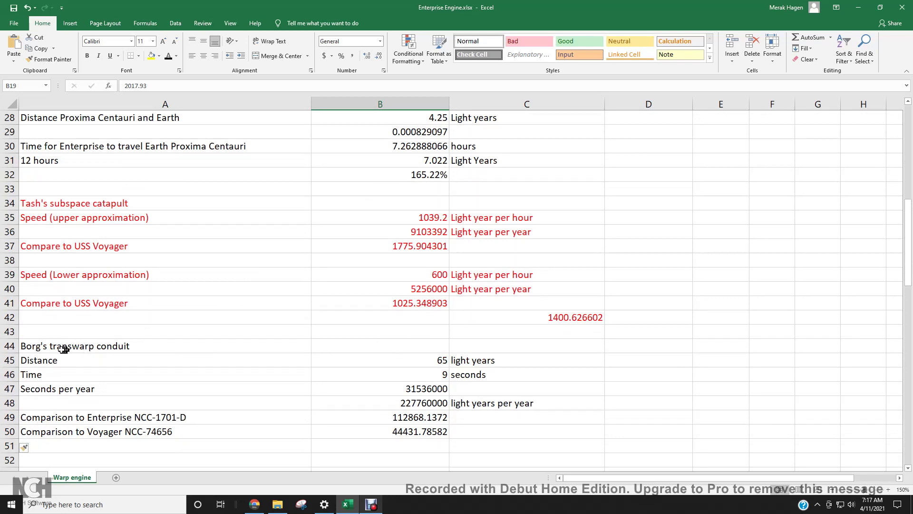
Examine the transwarp conduit's light-years-per-year formula in B48 and the Enterprise and Voyager comparison formulas in B49 and B50
{"action": "left_click", "coordinate": [427, 408]}
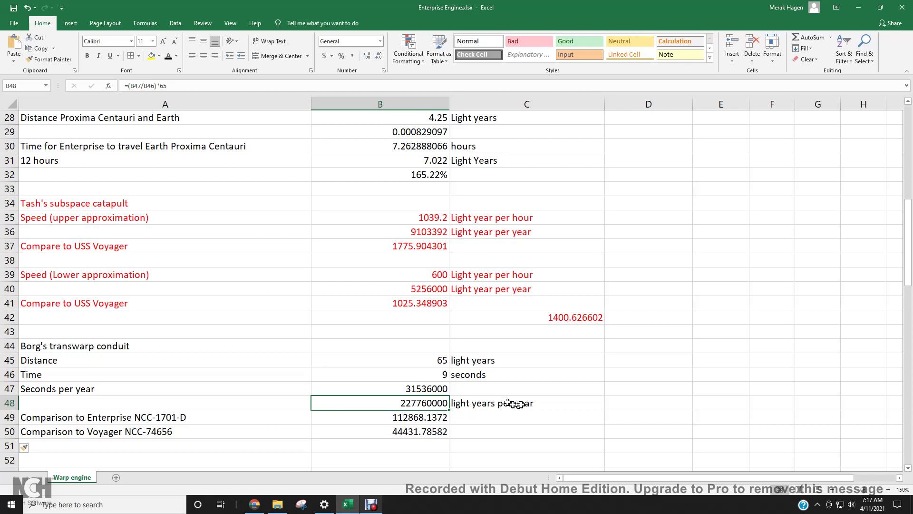
{"action": "left_click", "coordinate": [437, 418]}
{"action": "left_click", "coordinate": [414, 431]}
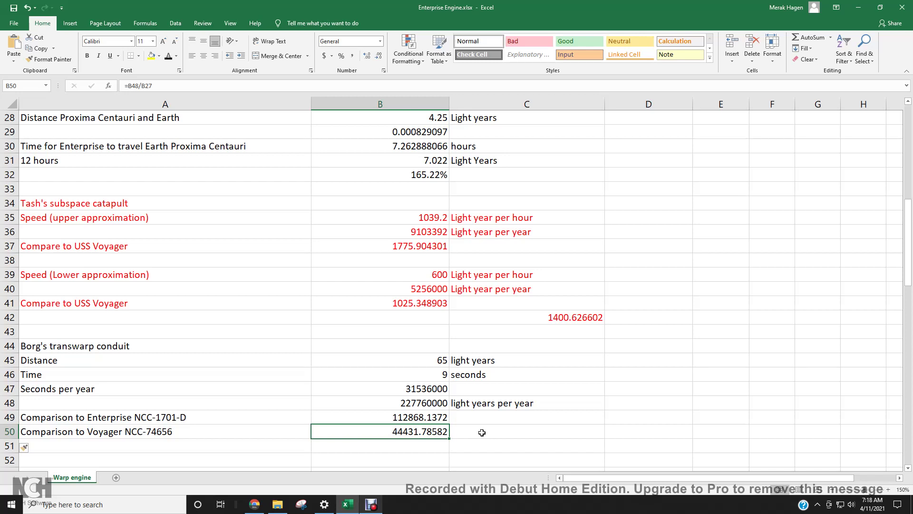
{"action": "left_click", "coordinate": [369, 505]}
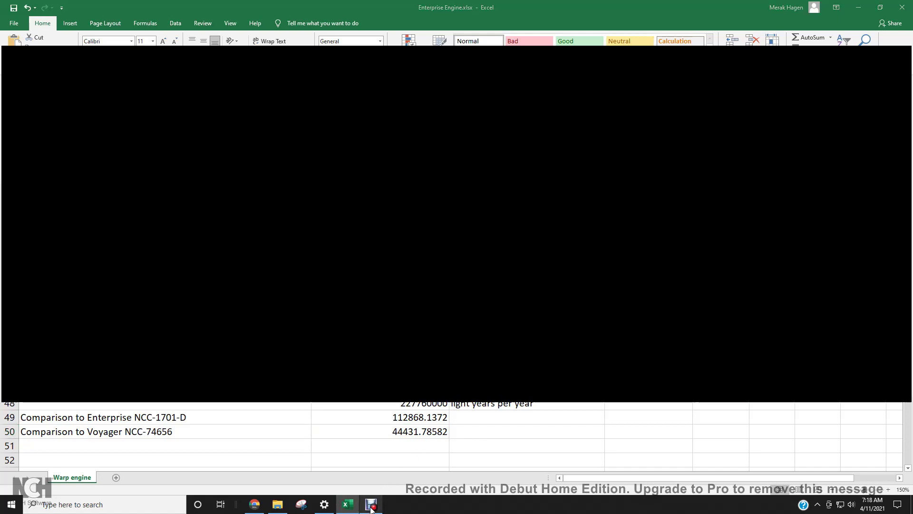